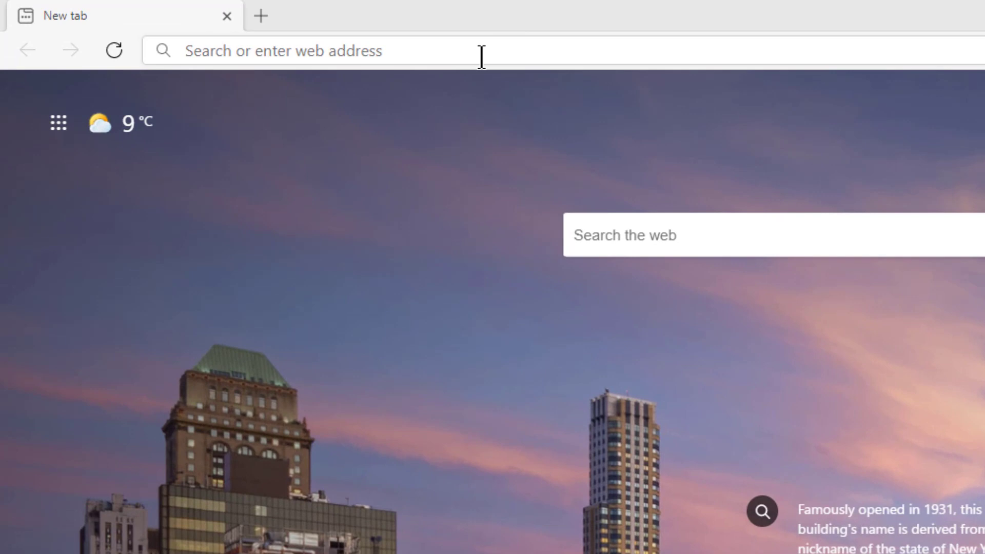
- Go to hotfm--alpha.myriadanywhere.com in Edge to reach the Myriad Anywhere 5 login page
{"action": "left_click", "coordinate": [442, 53]}
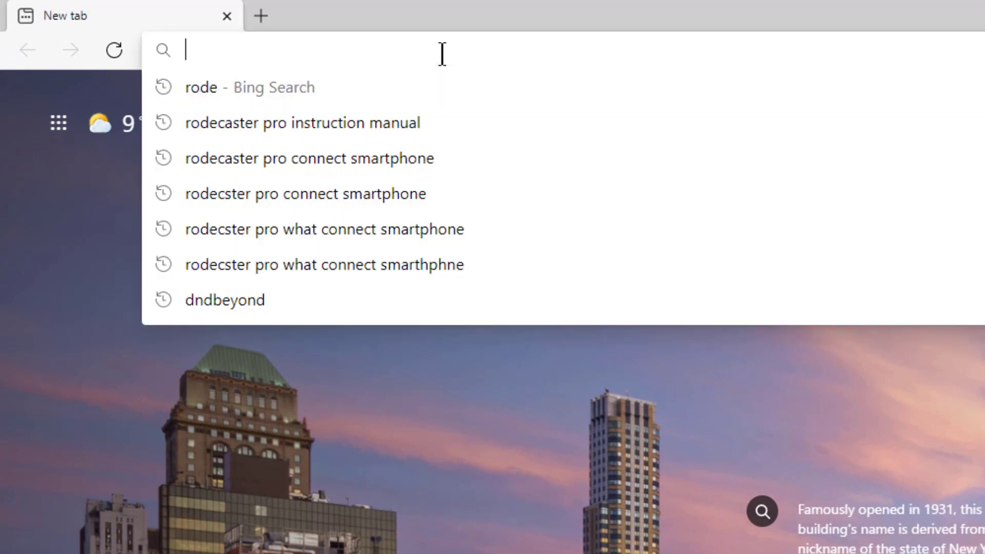
{"action": "type", "text": "hot"}
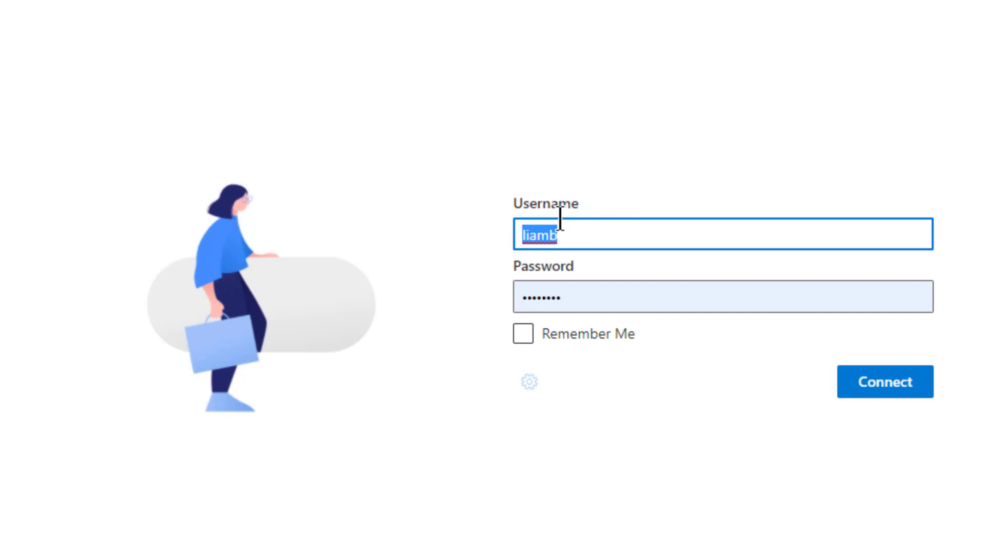
- Tick Remember Me, connect with the pre-filled login, and choose the Hot XTRA station
{"action": "left_click", "coordinate": [530, 340]}
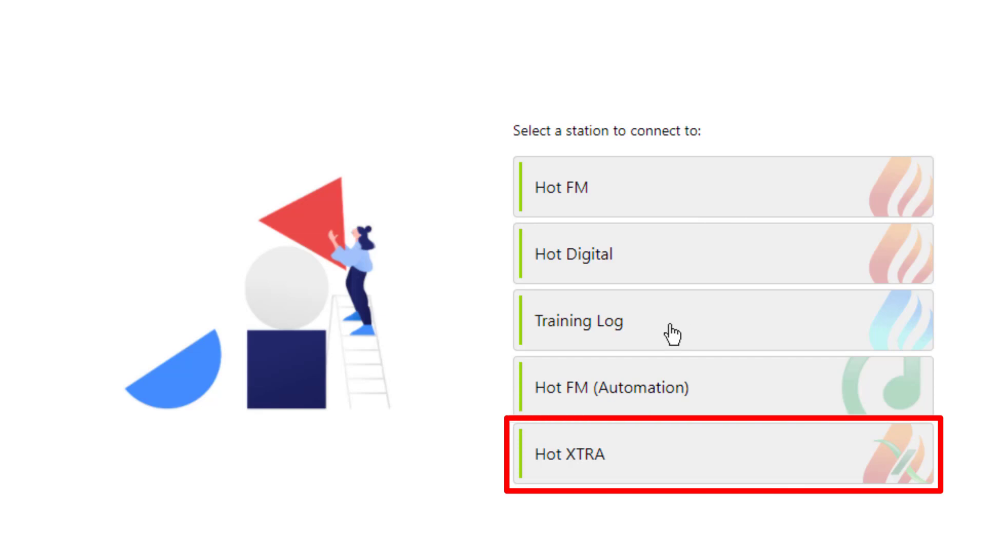
{"action": "left_click", "coordinate": [648, 479]}
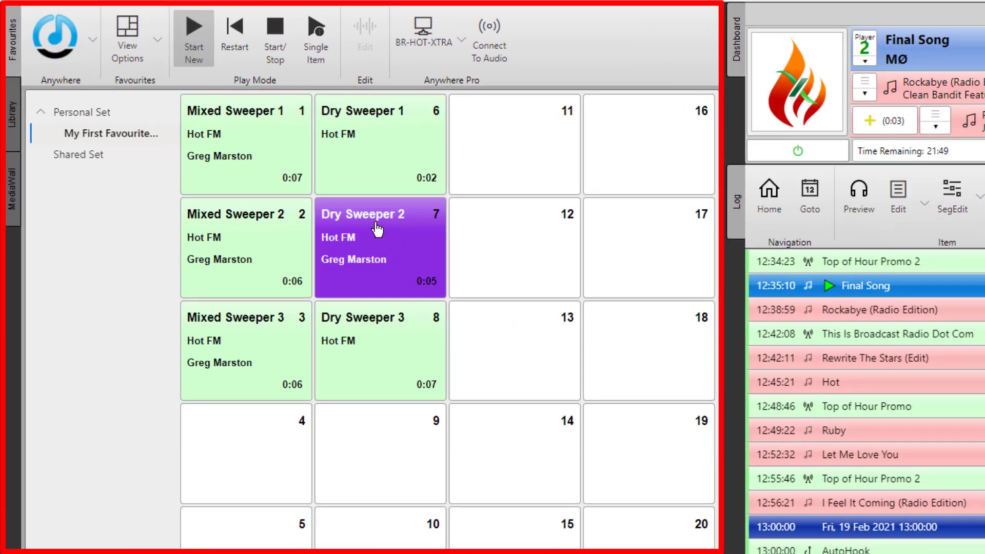
- Browse the Library and MediaWall views, then return to the Favourites sweeper carts
{"action": "left_click", "coordinate": [16, 120]}
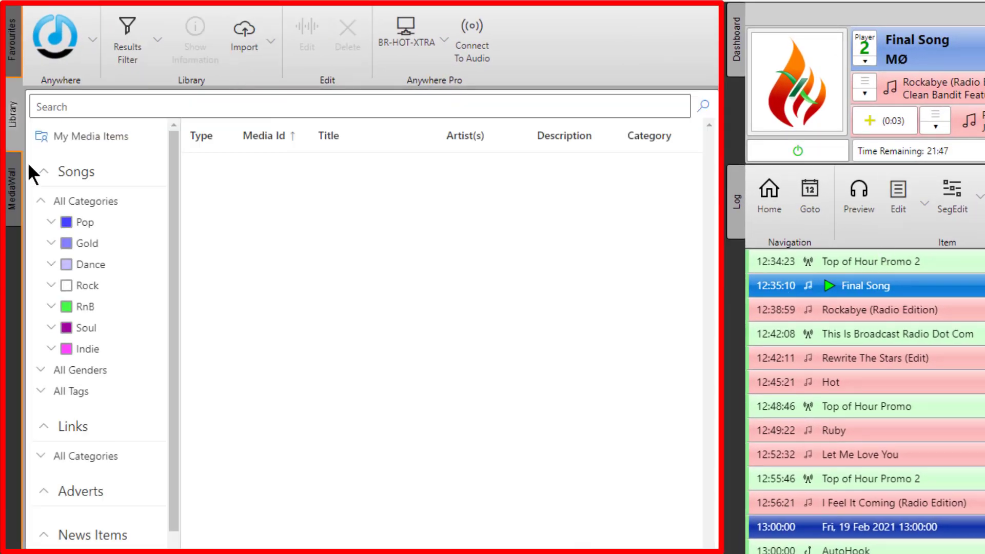
{"action": "left_click", "coordinate": [15, 190]}
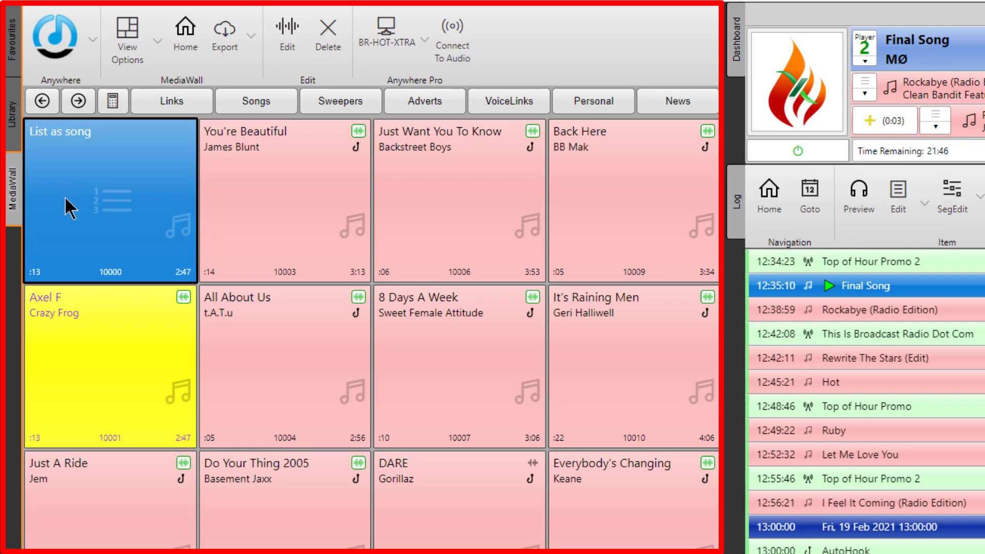
{"action": "left_click", "coordinate": [15, 44]}
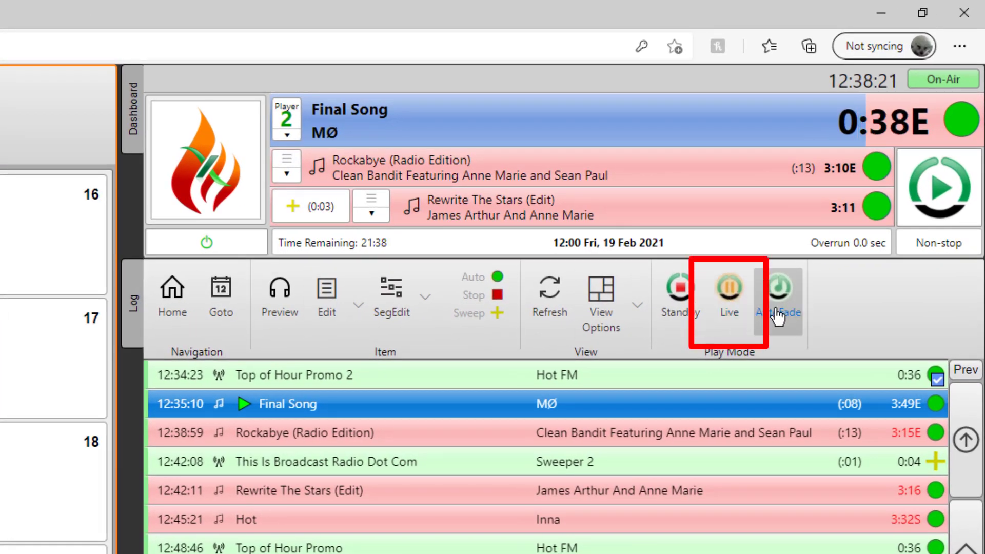
- Switch Play Mode to Live and set Final Song to stop when it ends
{"action": "left_click", "coordinate": [729, 292]}
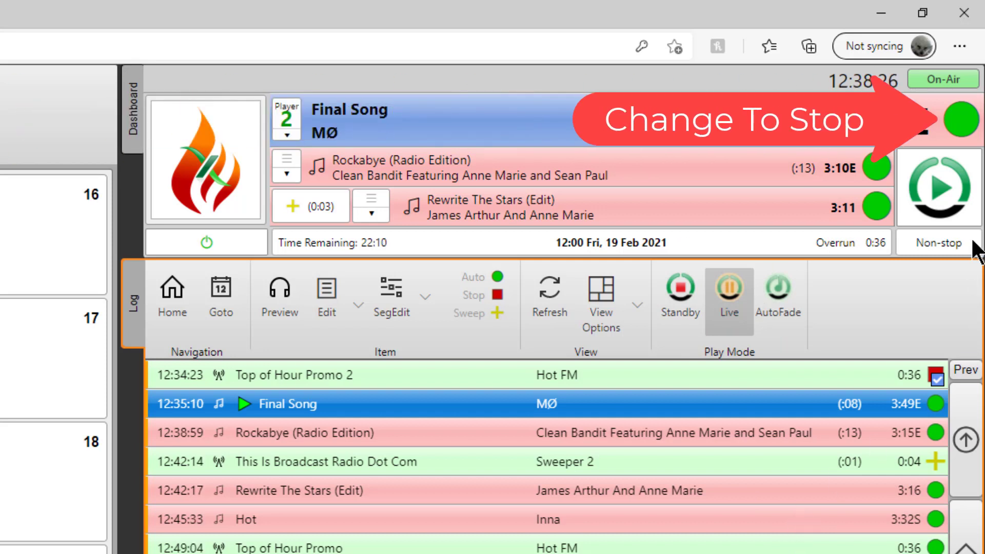
{"action": "left_click", "coordinate": [963, 125]}
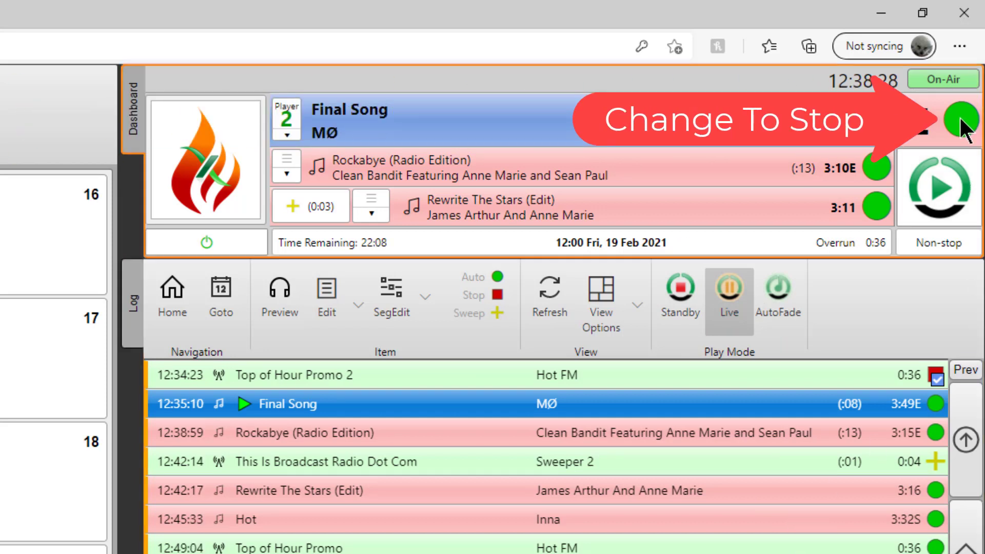
{"action": "left_click", "coordinate": [962, 122]}
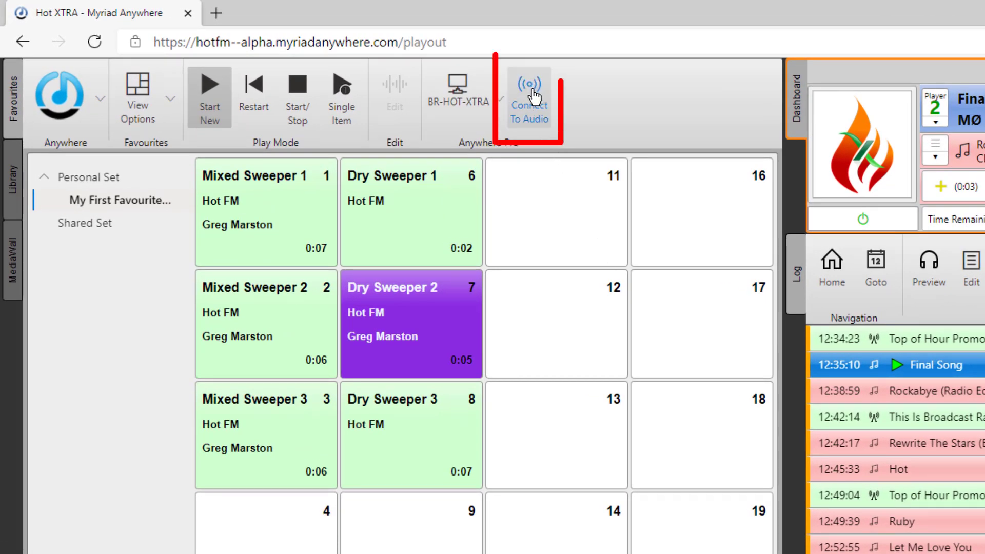
- Join the audio room on the RODECaster Pro devices with a separate talkback output
{"action": "left_click", "coordinate": [526, 95]}
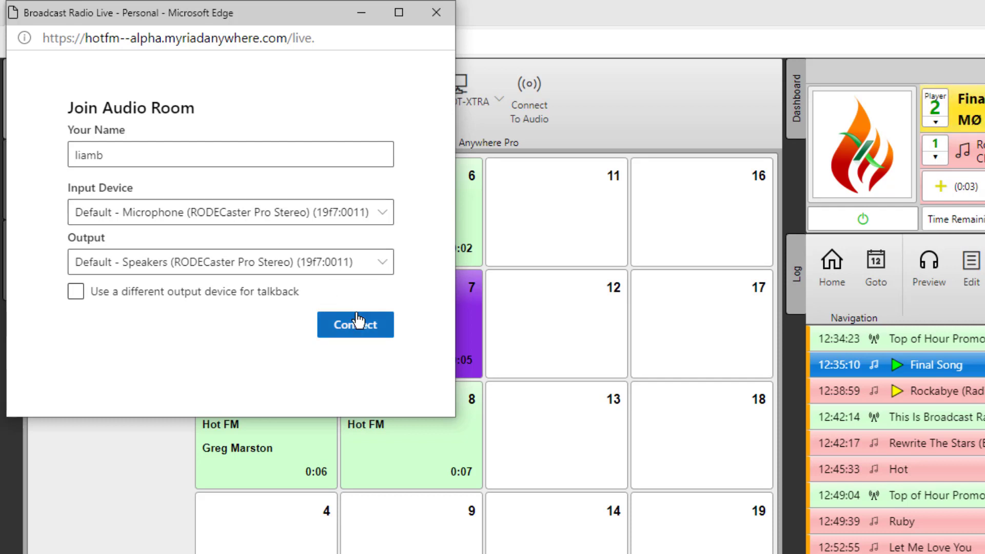
{"action": "left_click", "coordinate": [343, 282]}
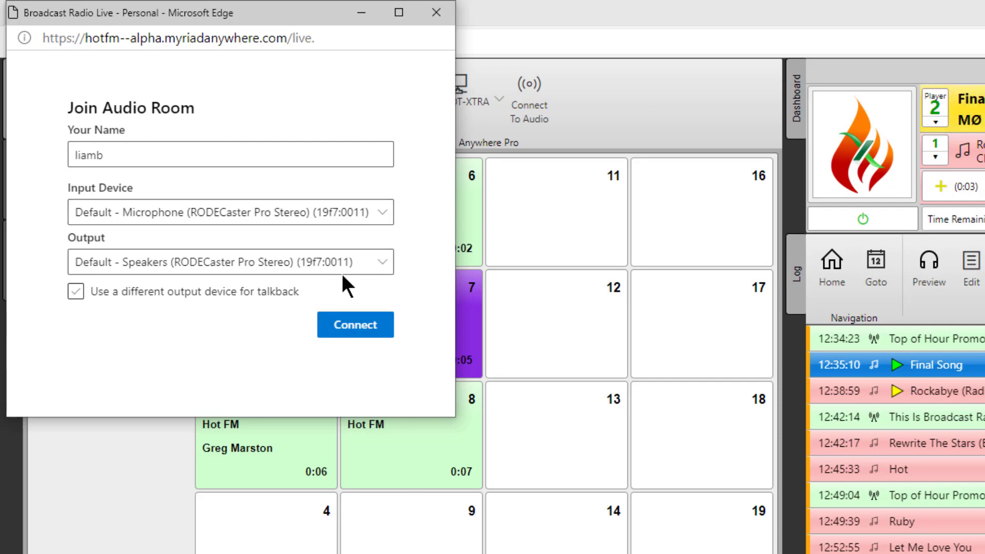
{"action": "left_click", "coordinate": [369, 336]}
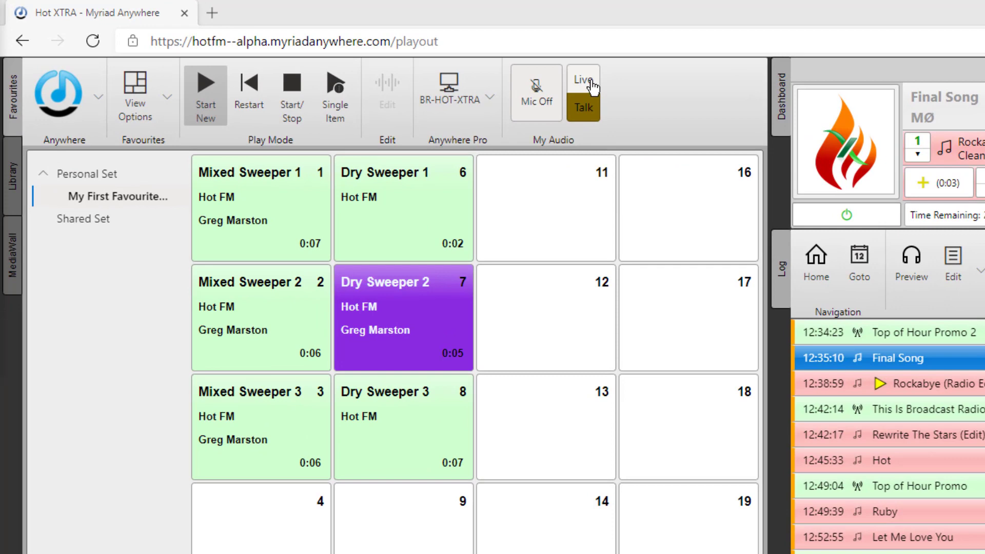
- Put My Audio and the mic live, fire Dry Sweeper 3, start Rockabye, then close the mic
{"action": "left_click", "coordinate": [591, 83]}
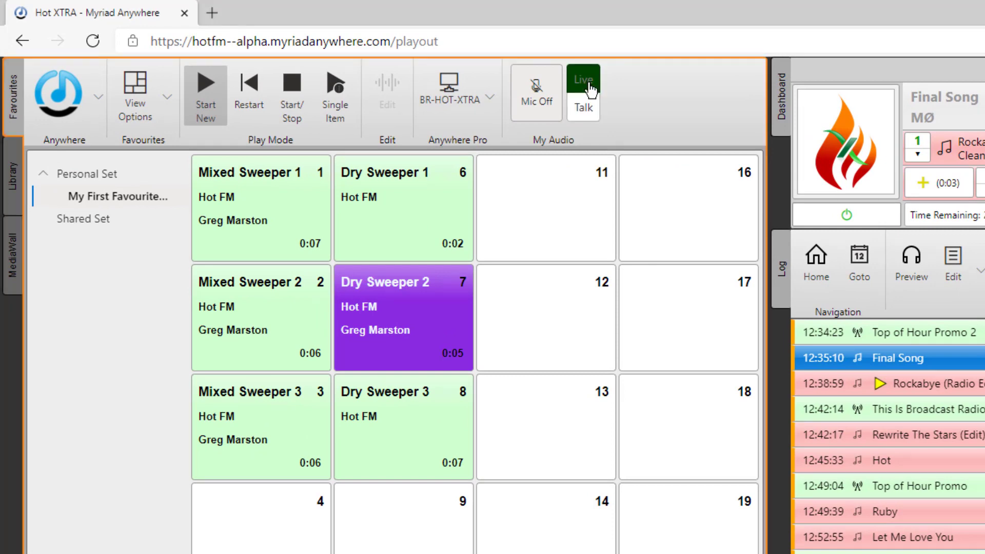
{"action": "left_click", "coordinate": [536, 104]}
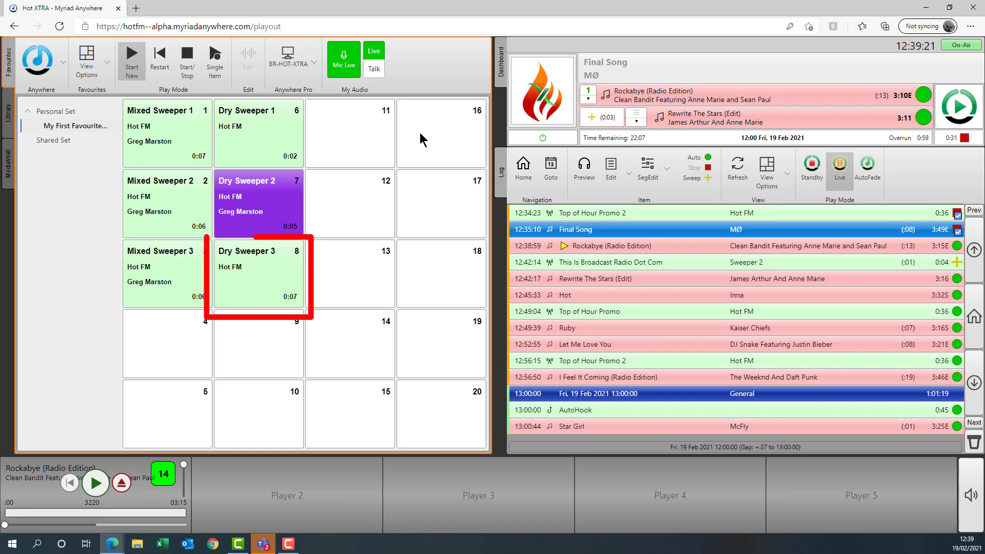
{"action": "left_click", "coordinate": [257, 280]}
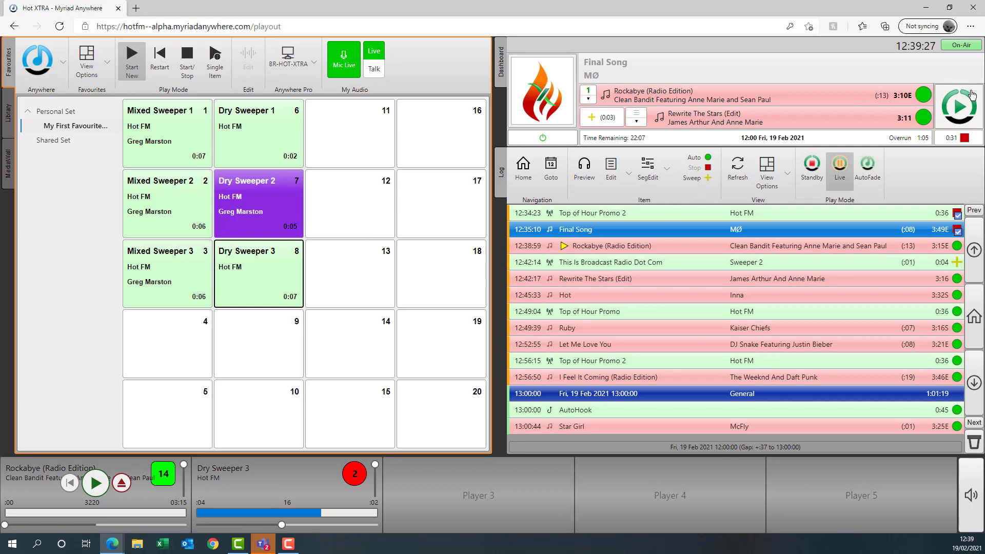
{"action": "left_click", "coordinate": [969, 107]}
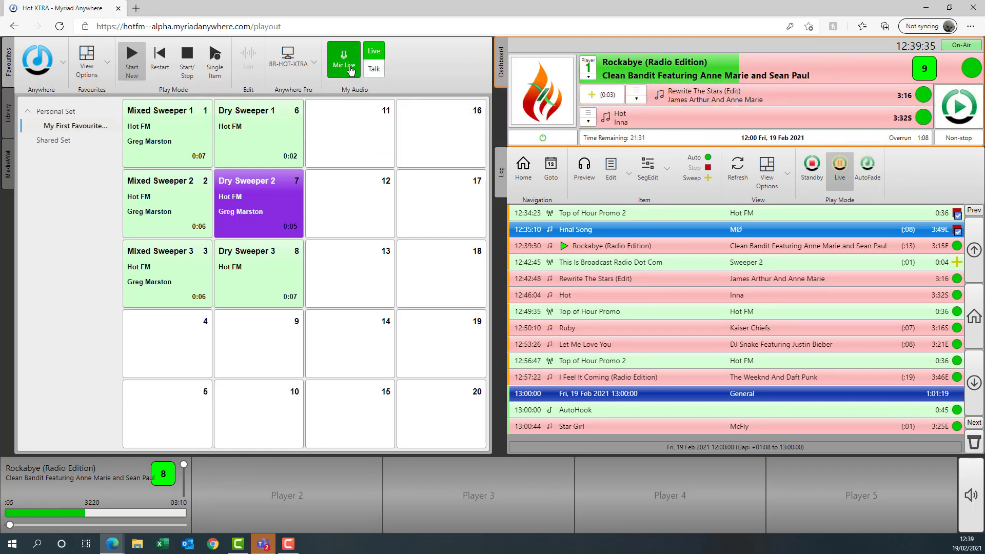
{"action": "left_click", "coordinate": [348, 69]}
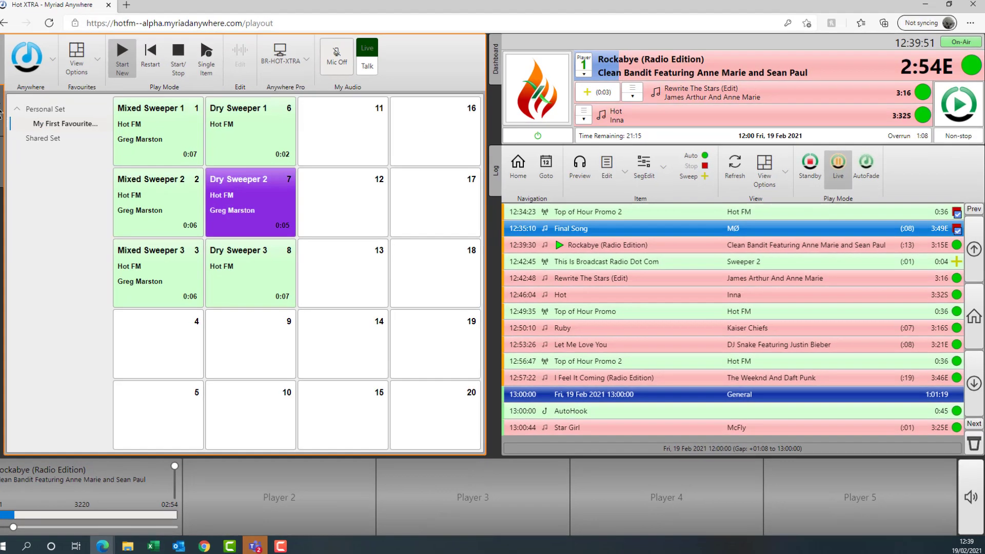
- Move Let Me Love You above Hot, check Poor Leno's play history, and insert it before 12:57:22
{"action": "left_click", "coordinate": [8, 113]}
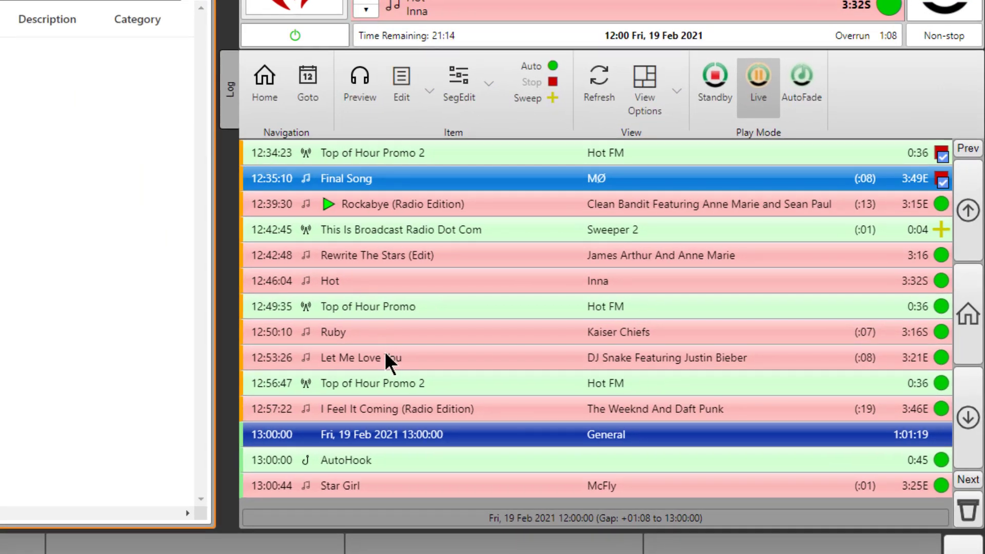
{"action": "left_click_drag", "start_coordinate": [386, 362], "coordinate": [395, 288]}
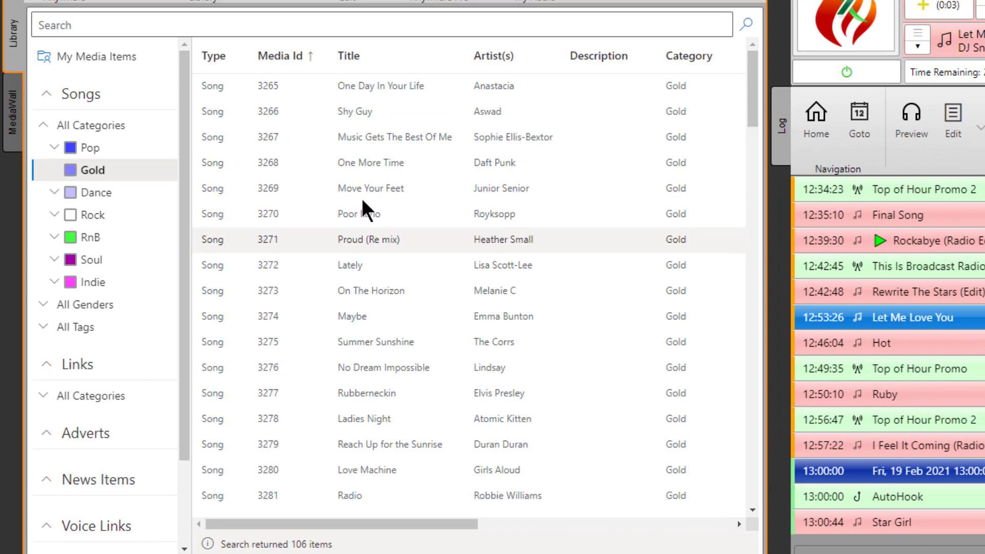
{"action": "left_click", "coordinate": [314, 211]}
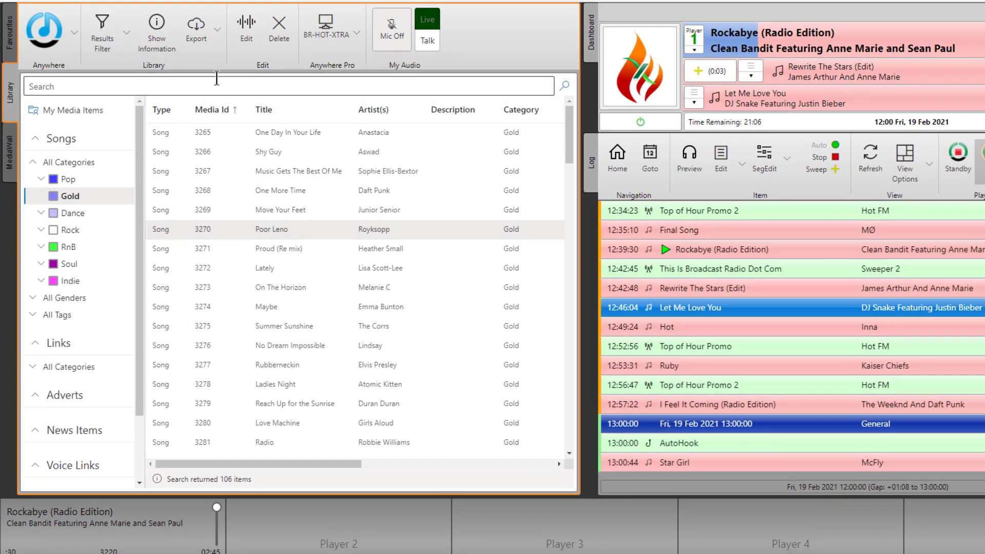
{"action": "left_click", "coordinate": [156, 31]}
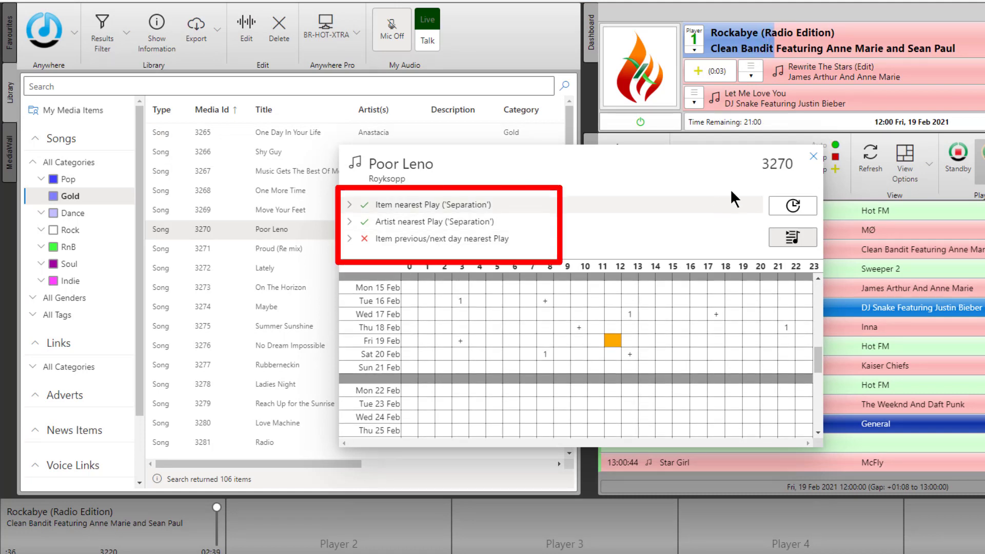
{"action": "left_click", "coordinate": [813, 156]}
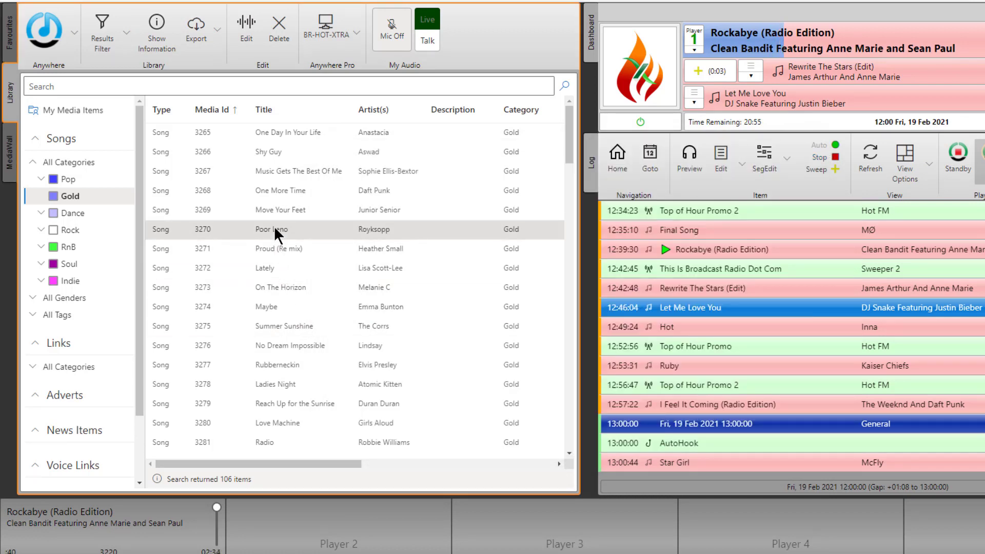
{"action": "left_click_drag", "start_coordinate": [274, 226], "coordinate": [741, 409]}
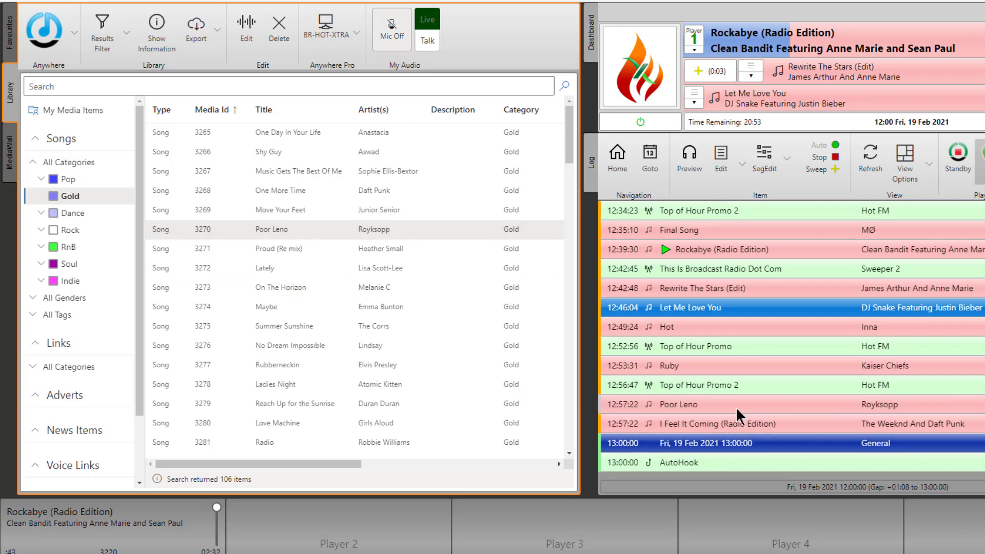
- Drag the DARE tile from the MediaWall onto Player 2, play it briefly, and pause at :03
{"action": "left_click", "coordinate": [9, 152]}
{"action": "left_click", "coordinate": [276, 185]}
{"action": "left_click", "coordinate": [345, 180]}
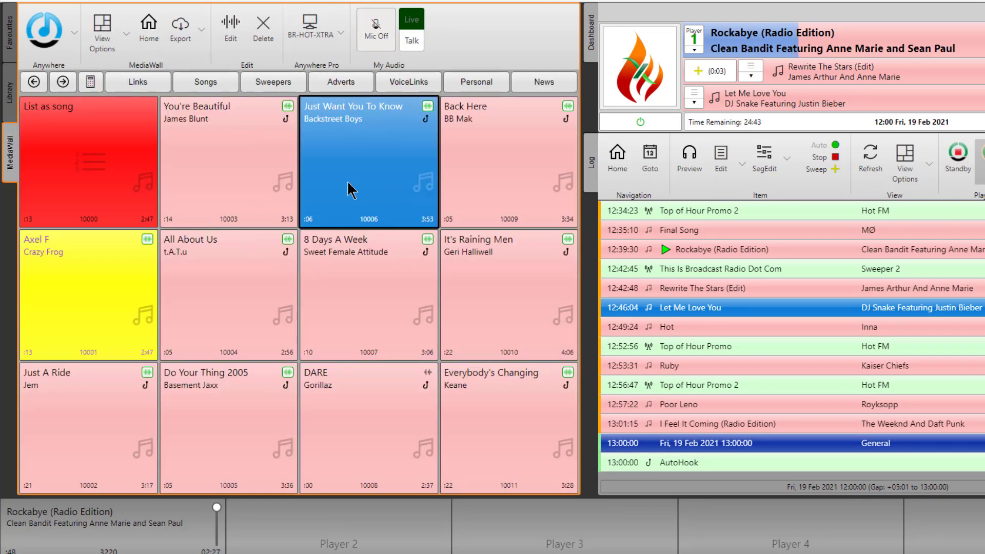
{"action": "left_click", "coordinate": [347, 267]}
{"action": "left_click_drag", "start_coordinate": [380, 386], "coordinate": [336, 510]}
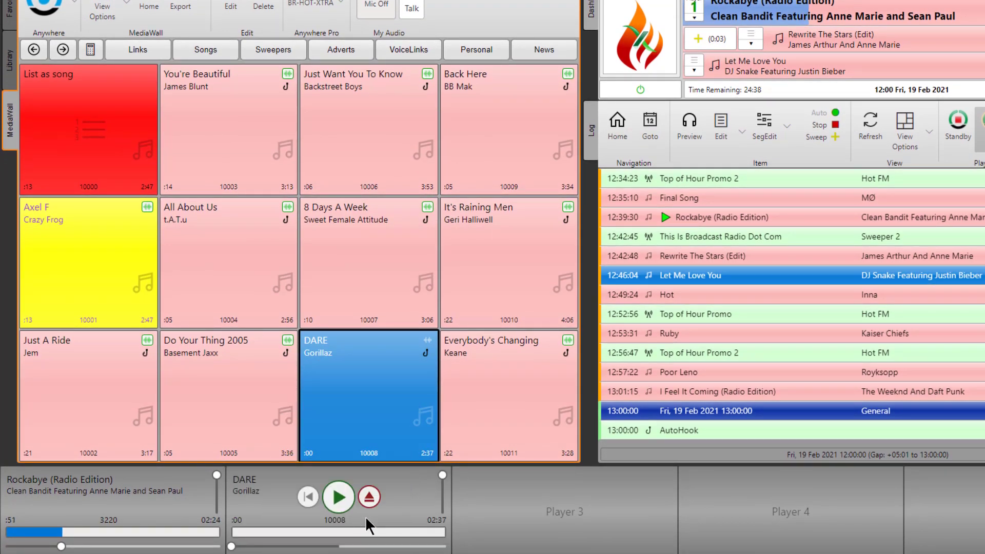
{"action": "left_click", "coordinate": [337, 499]}
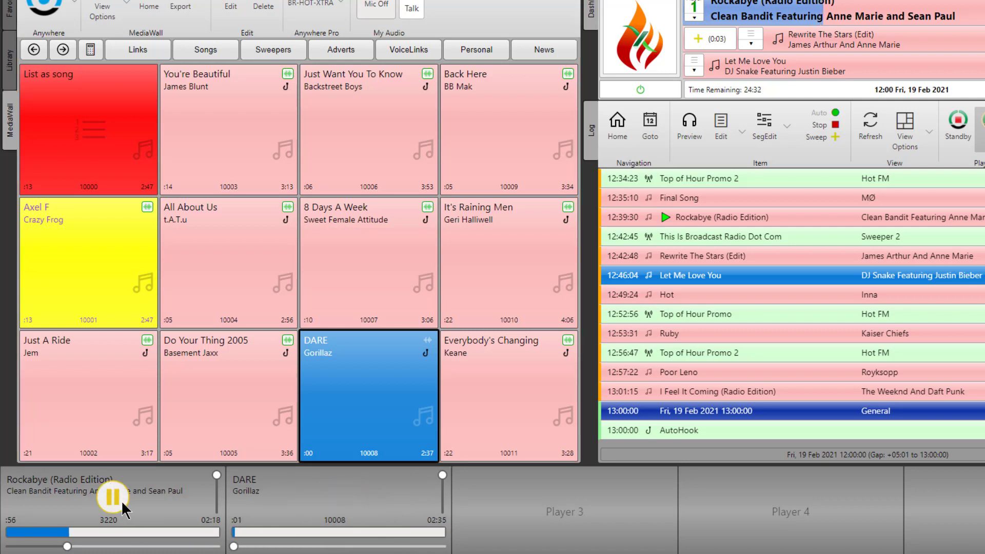
{"action": "left_click", "coordinate": [340, 497]}
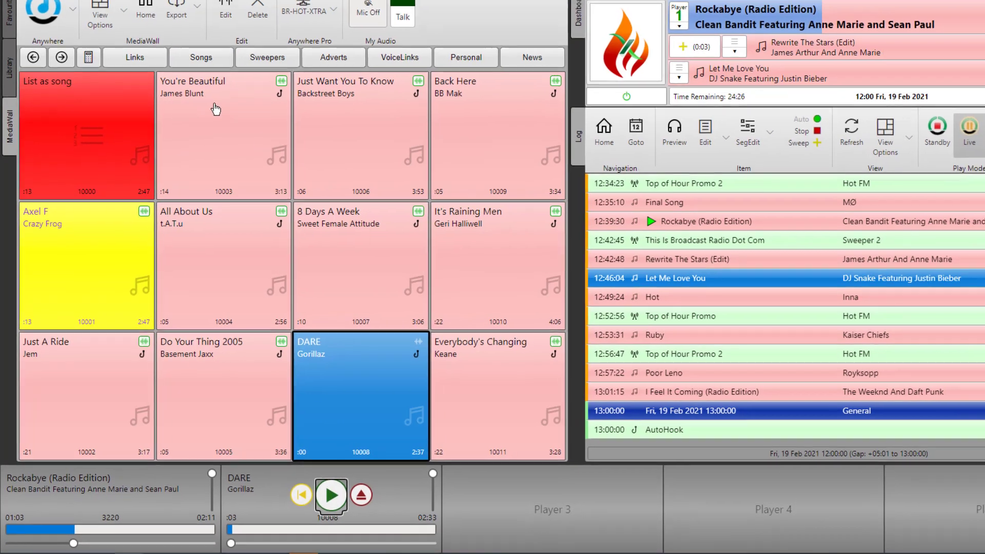
- View the media details for You're Beautiful, then close them
{"action": "left_click", "coordinate": [241, 71]}
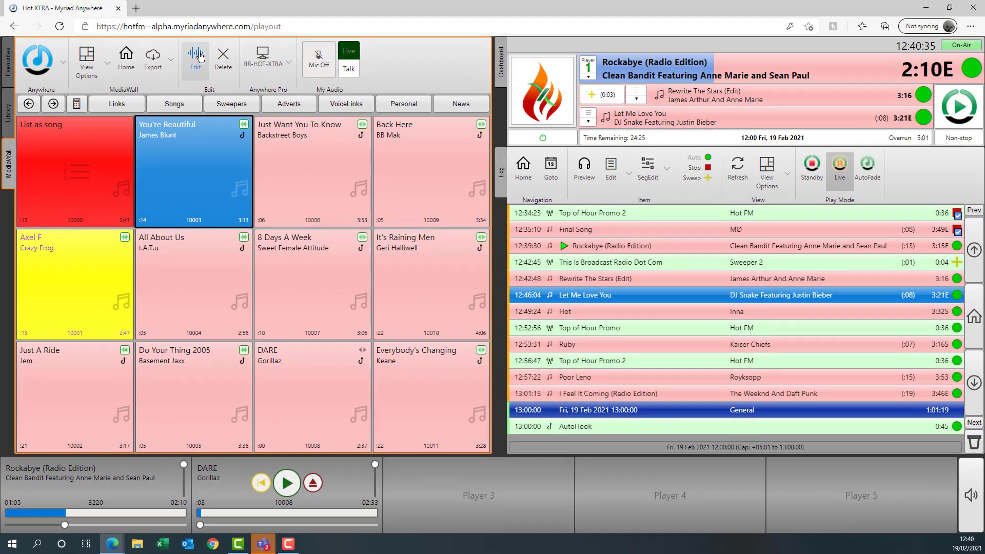
{"action": "left_click", "coordinate": [200, 57]}
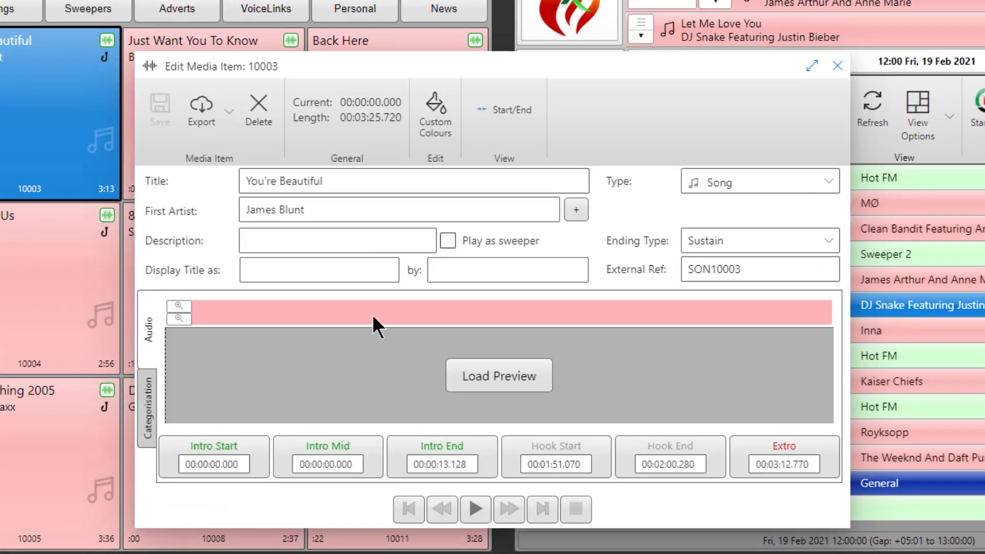
{"action": "left_click", "coordinate": [837, 65]}
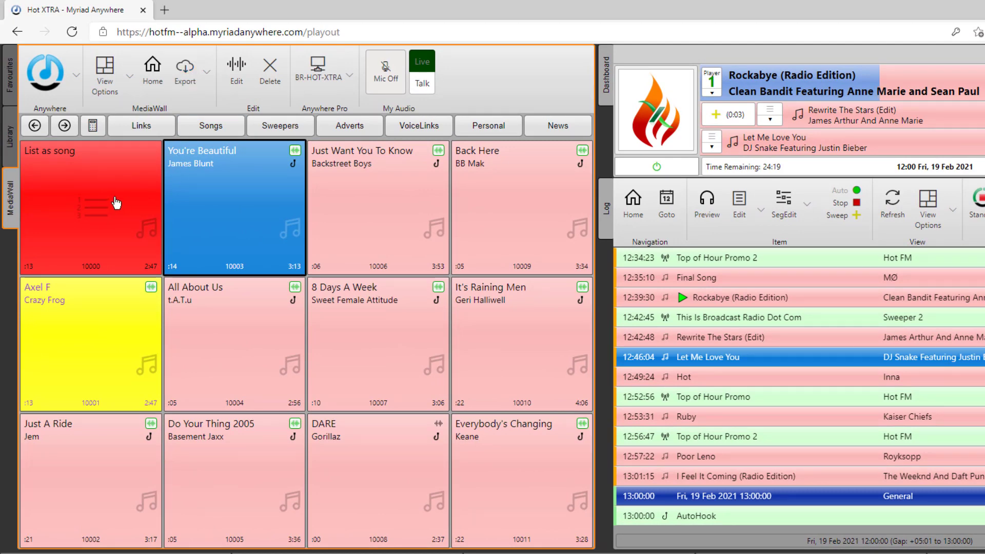
- Select empty slot 9997, look at its Import options, and cancel the import
{"action": "left_click", "coordinate": [116, 203]}
{"action": "key", "text": "Left"}
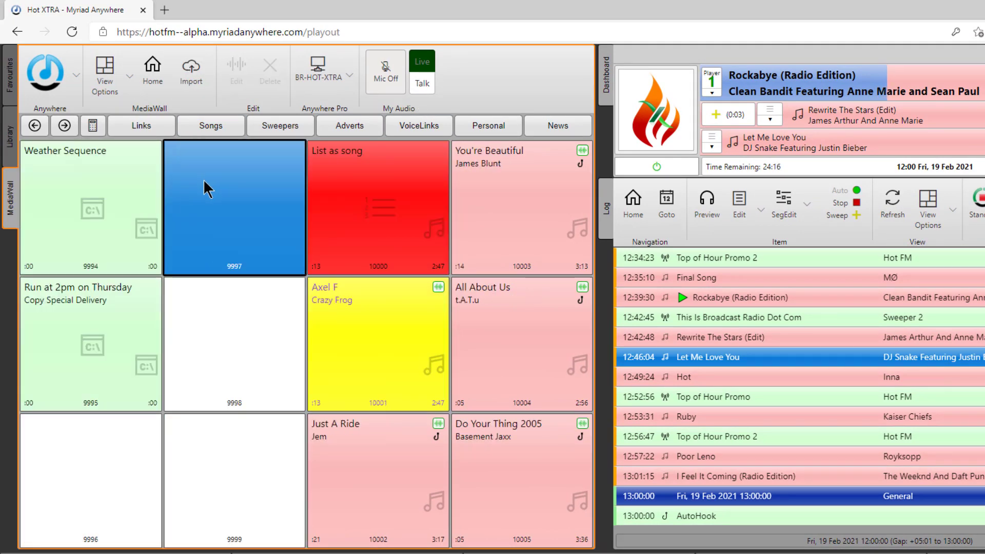
{"action": "left_click", "coordinate": [192, 75]}
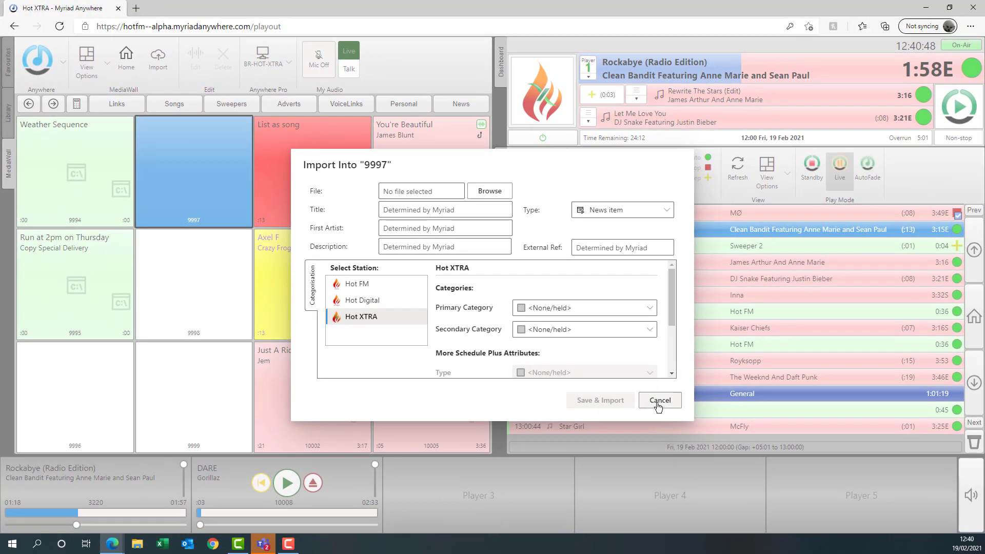
{"action": "left_click", "coordinate": [658, 401]}
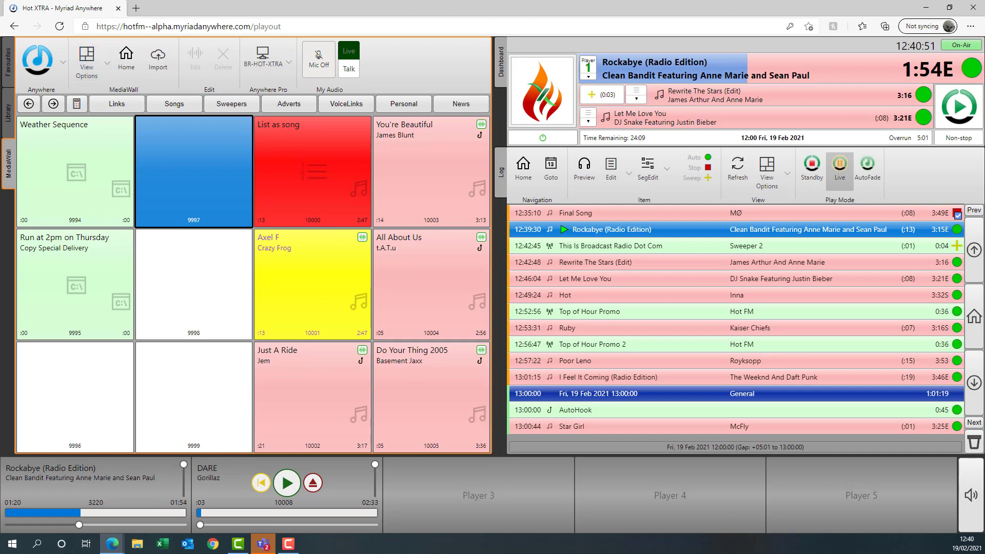
- Show Favourites, reposition the Broadcast Radio Live window, and set local and main volumes to 100%
{"action": "left_click", "coordinate": [9, 61]}
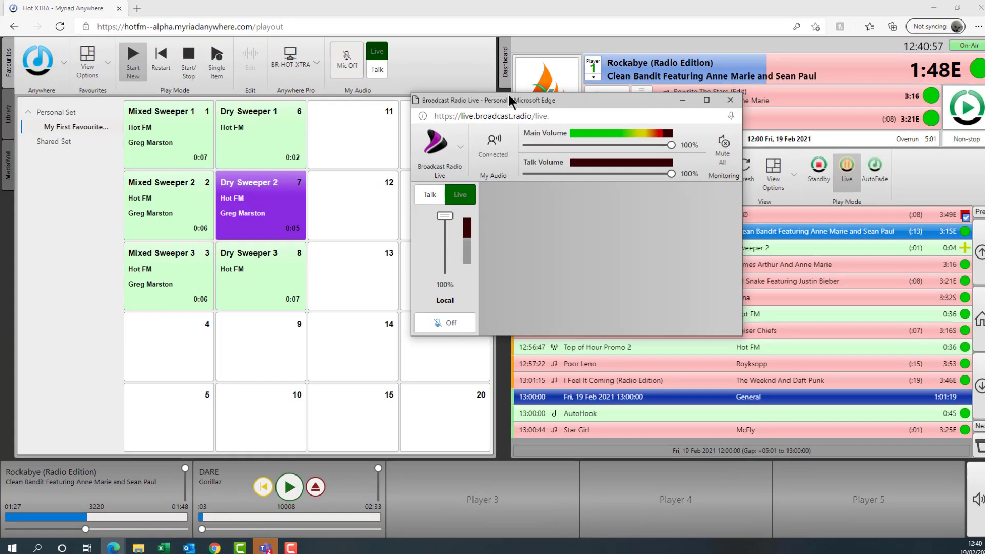
{"action": "left_click_drag", "start_coordinate": [544, 97], "coordinate": [423, 105]}
{"action": "left_click_drag", "start_coordinate": [546, 134], "coordinate": [565, 138]}
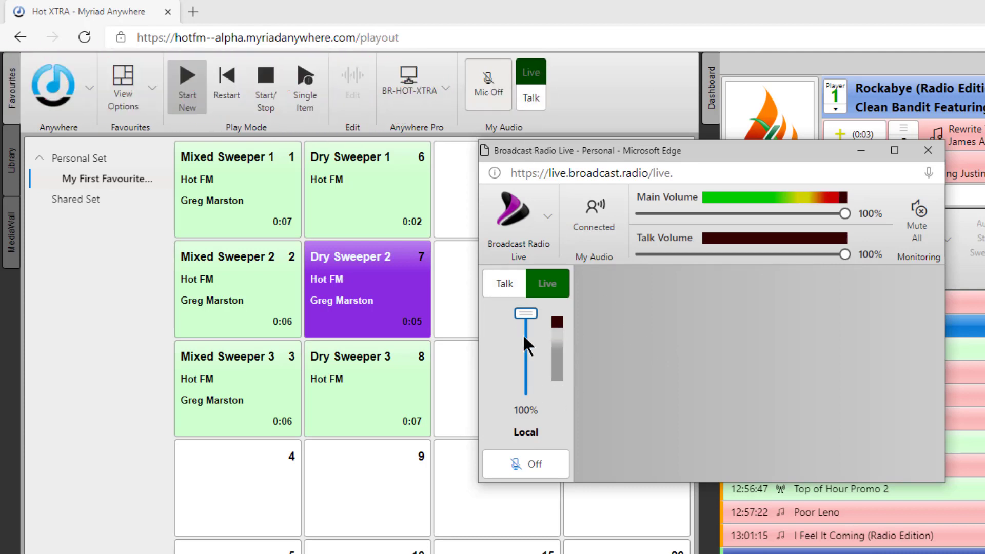
{"action": "mouse_move", "coordinate": [535, 319]}
{"action": "left_mouse_down"}
{"action": "mouse_move", "coordinate": [538, 400]}
{"action": "mouse_move", "coordinate": [536, 303]}
{"action": "left_mouse_up"}
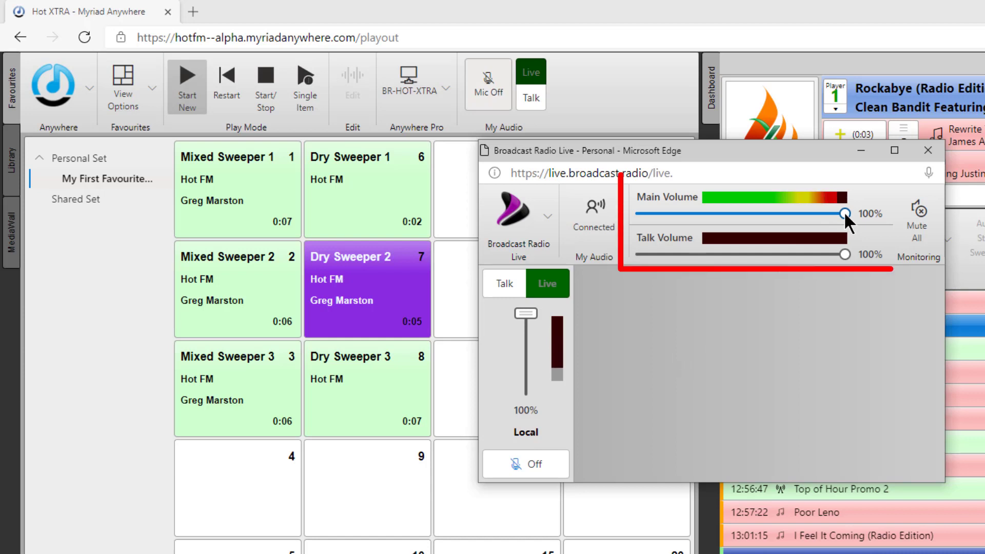
{"action": "mouse_move", "coordinate": [844, 212]}
{"action": "left_mouse_down"}
{"action": "mouse_move", "coordinate": [690, 232]}
{"action": "mouse_move", "coordinate": [677, 223]}
{"action": "mouse_move", "coordinate": [888, 196]}
{"action": "left_mouse_up"}
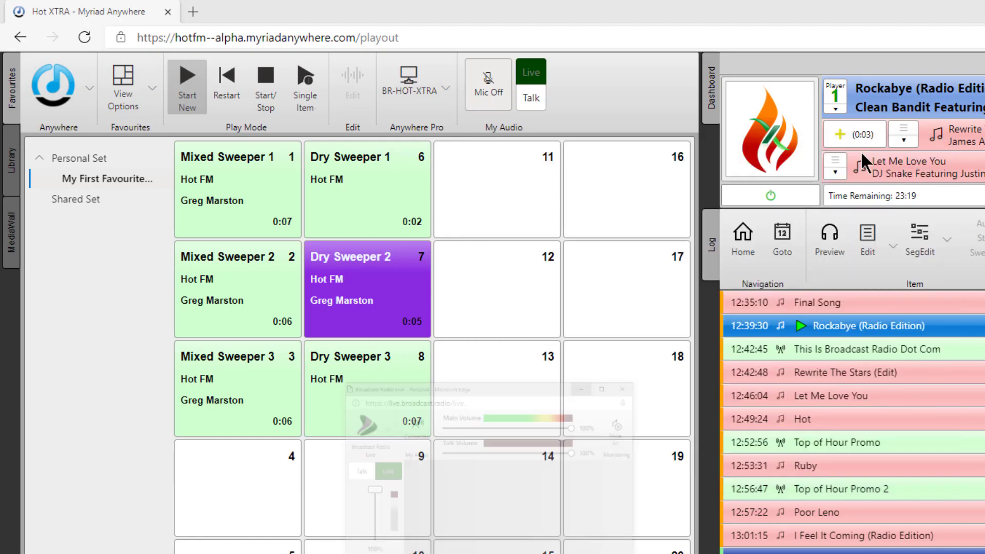
- Minimise the Broadcast Radio Live window to reveal the Hot XTRA sweeper carts and playout log
{"action": "left_click", "coordinate": [860, 151]}
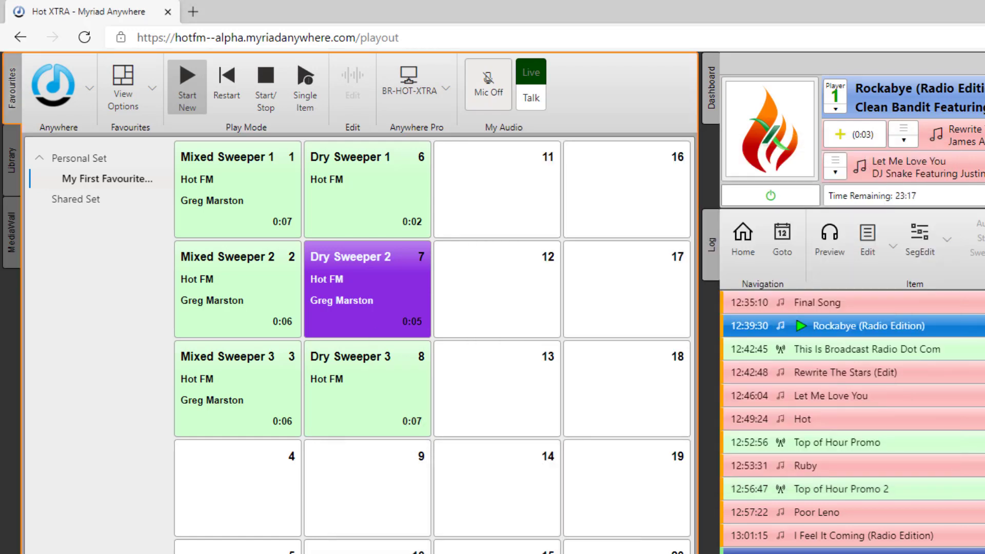